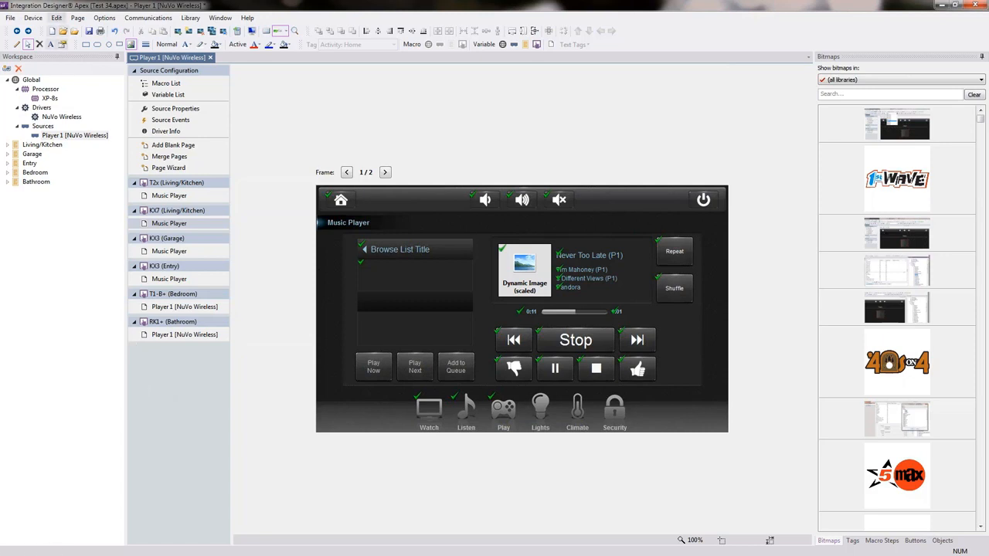
Step: Check the system diagram in the workbook PDF and select the RTI AD-64 zone driver for a new workspace item in Integration Designer
key(alt+Tab)
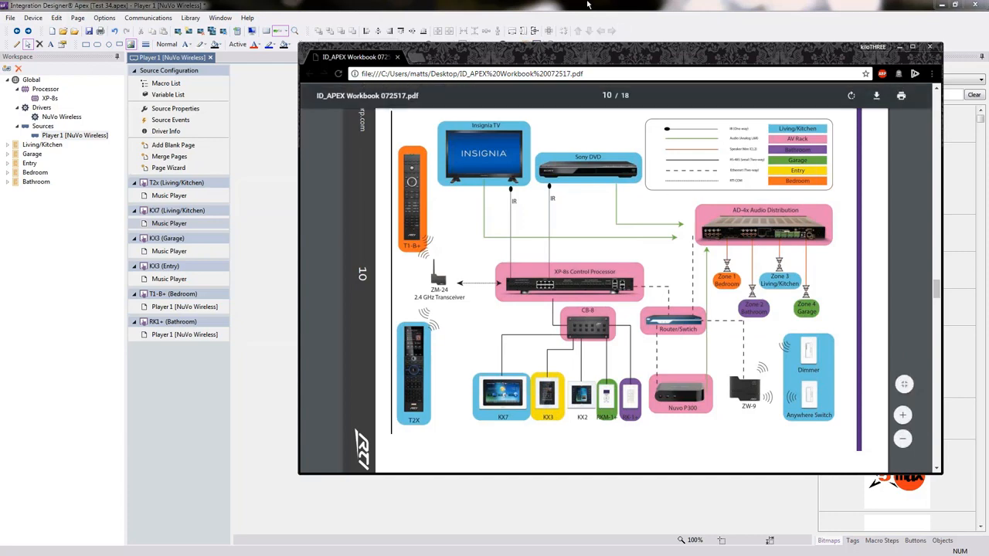
click(512, 2)
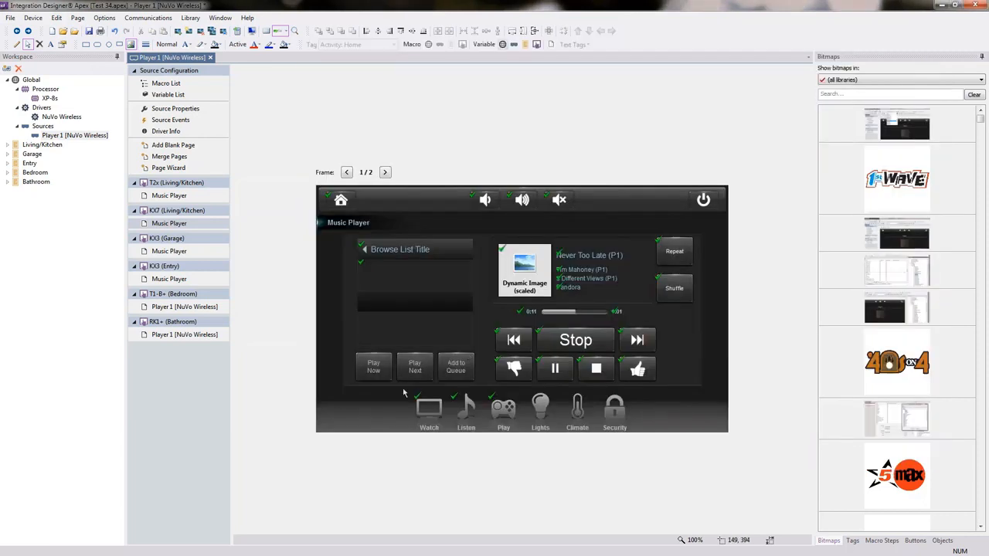
click(32, 17)
click(37, 33)
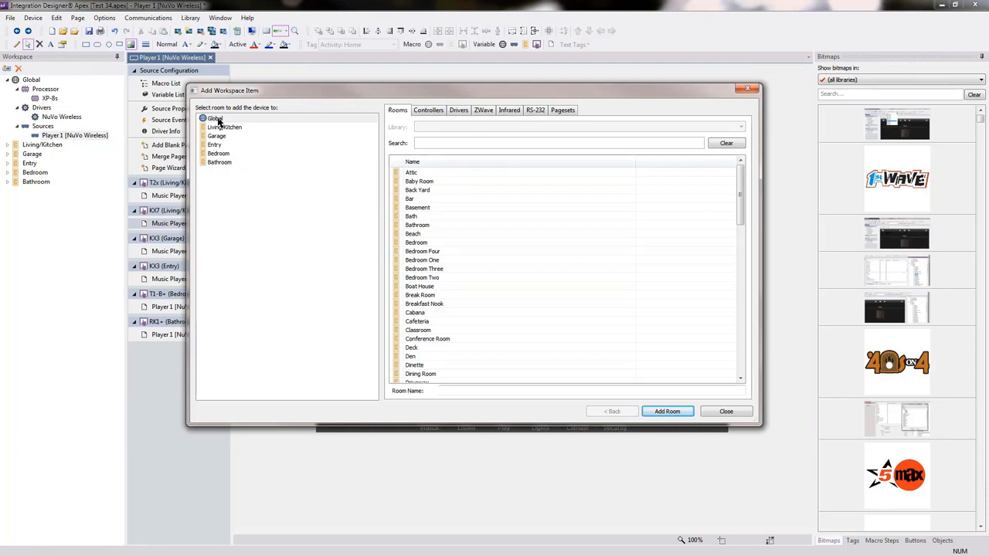
click(458, 112)
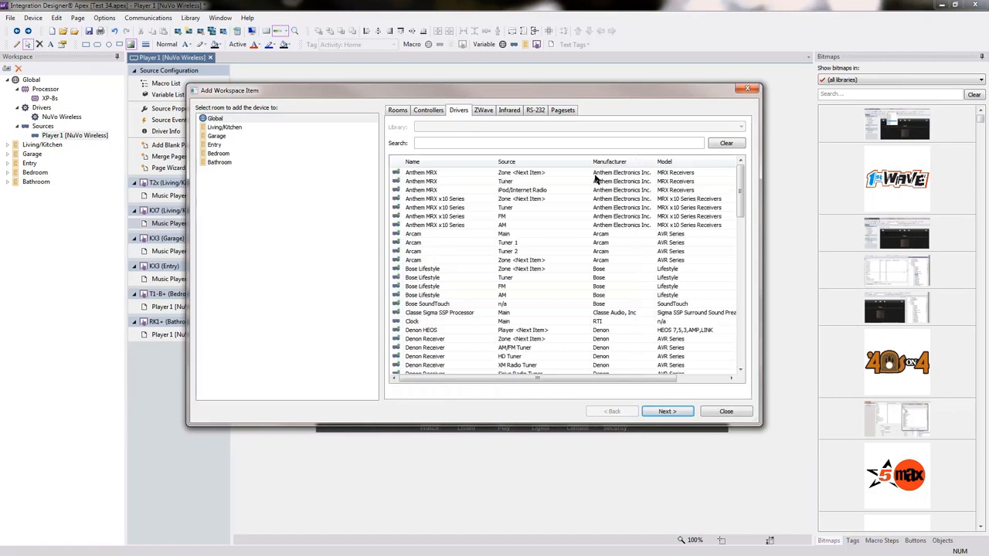
drag(744, 181, 738, 283)
click(429, 306)
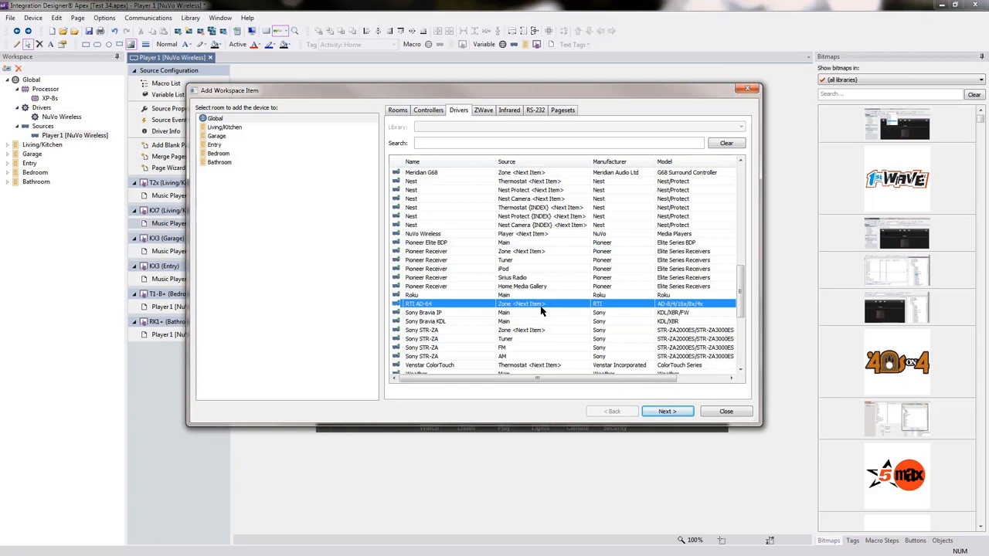
Step: Check the zone assignments in the workbook PDF and add the RTI AD-64 zone to the Bedroom as a new driver instance
key(alt+Tab)
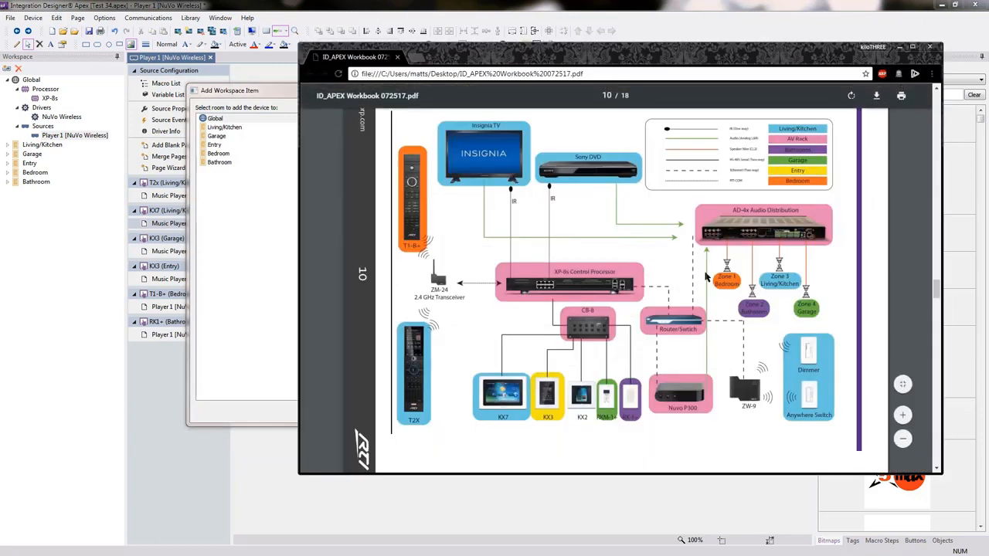
click(241, 75)
click(216, 154)
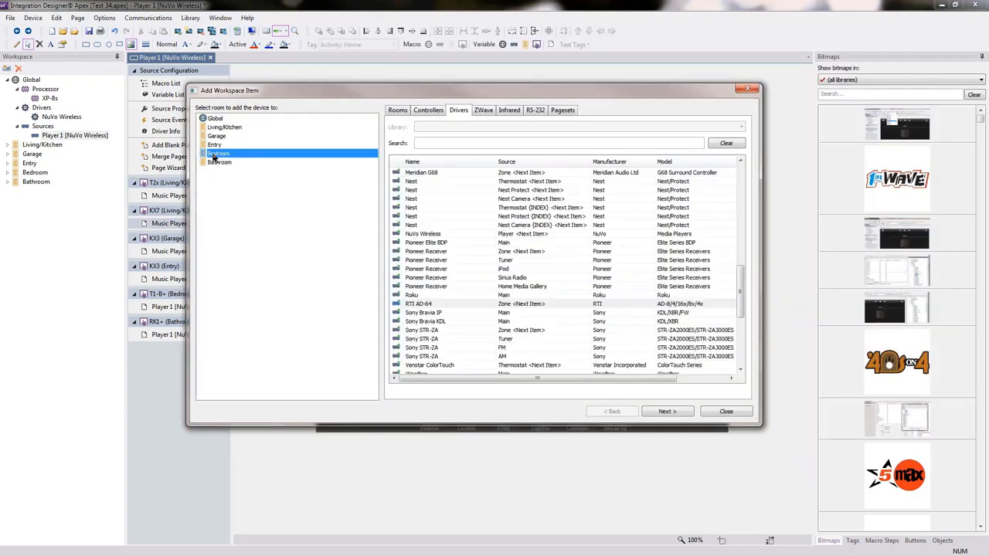
click(425, 304)
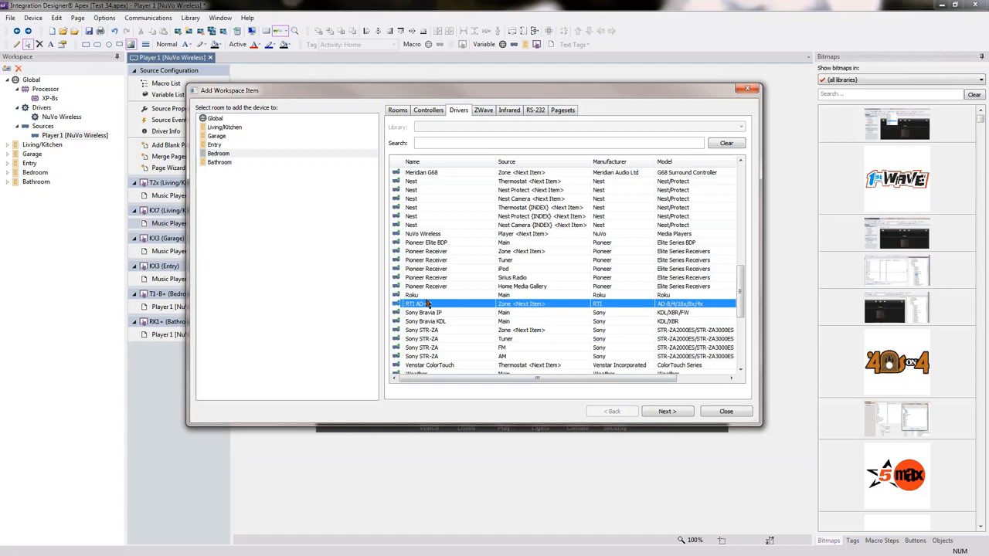
click(665, 412)
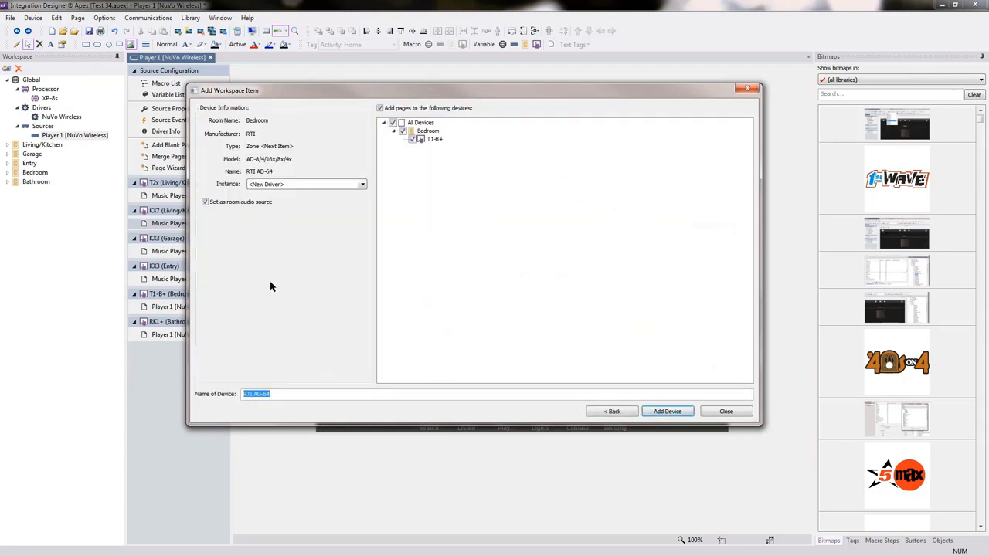
click(296, 187)
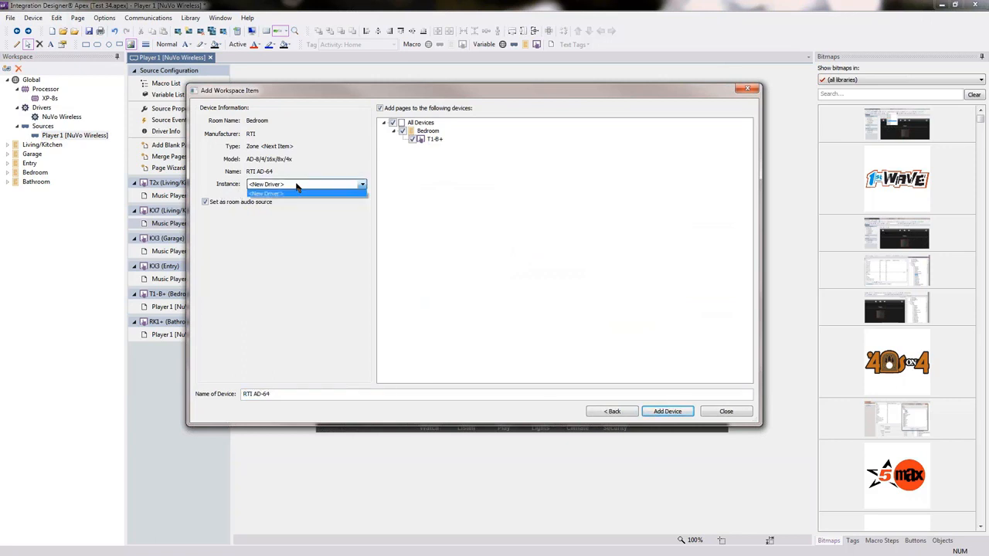
click(296, 194)
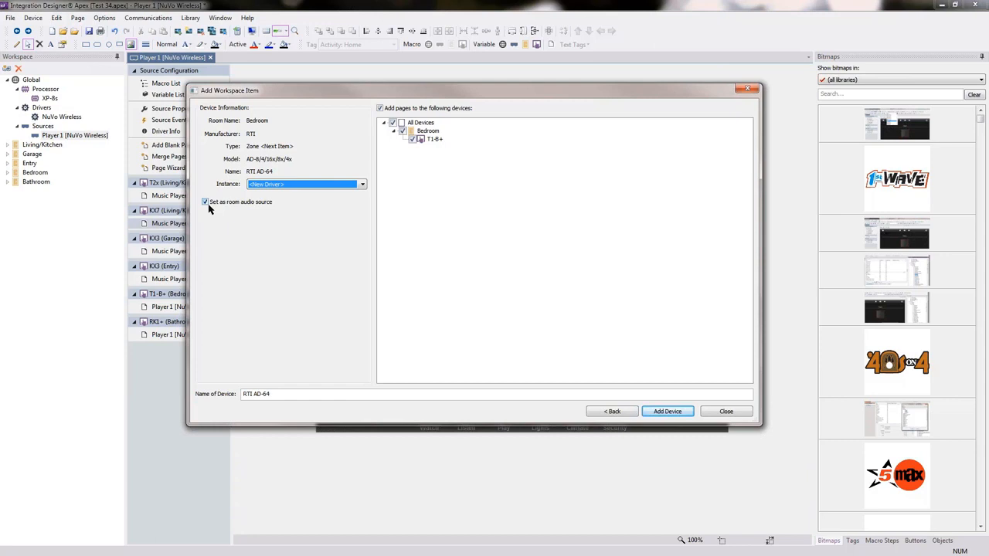
click(668, 411)
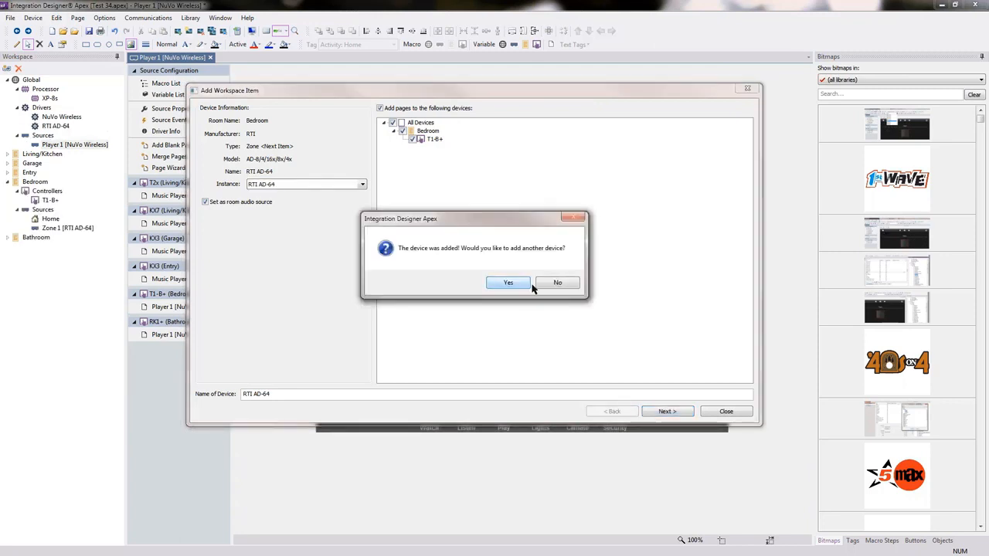
click(522, 285)
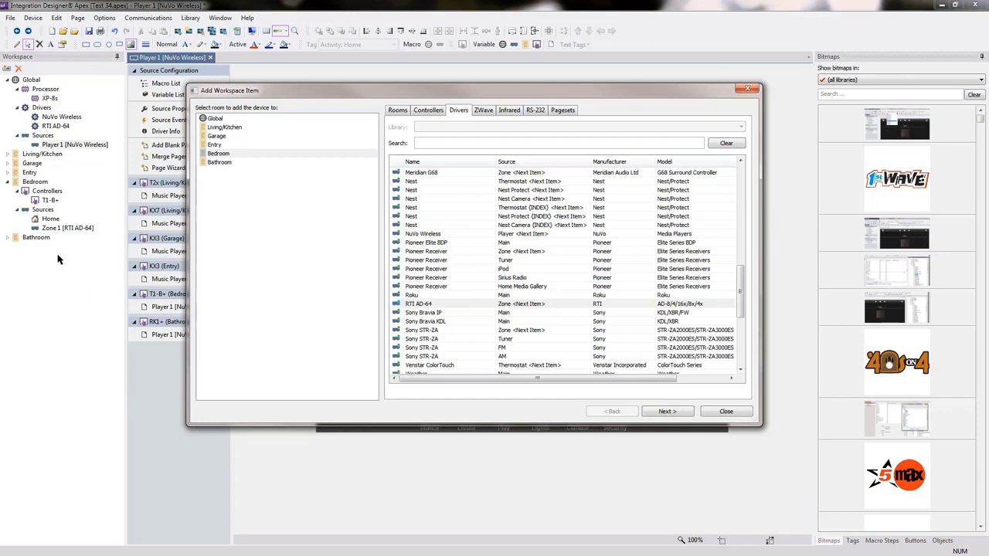
Step: Add an RTI AD-64 zone to the Bathroom using the existing RTI AD-64 driver instance, and continue with another device
click(223, 162)
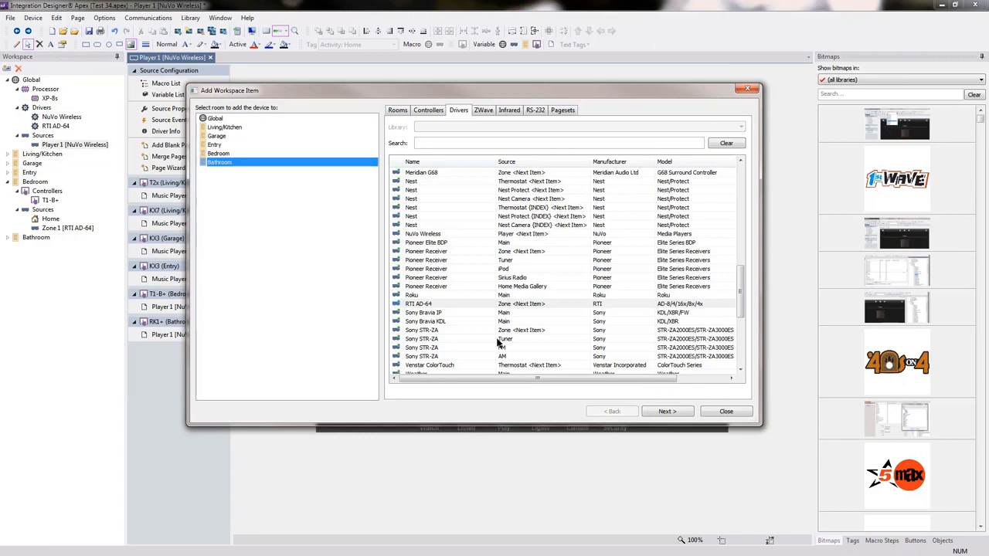
click(429, 303)
click(667, 411)
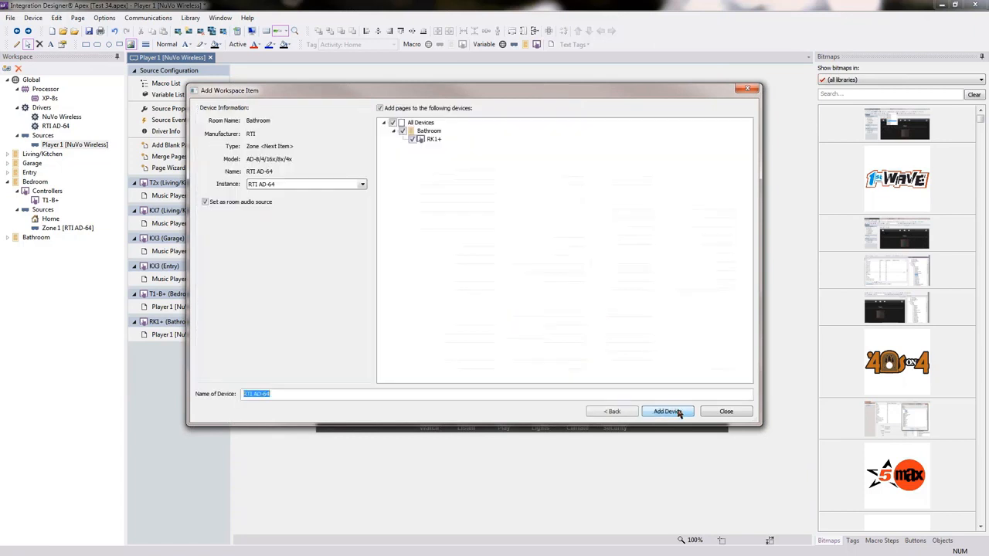
click(333, 187)
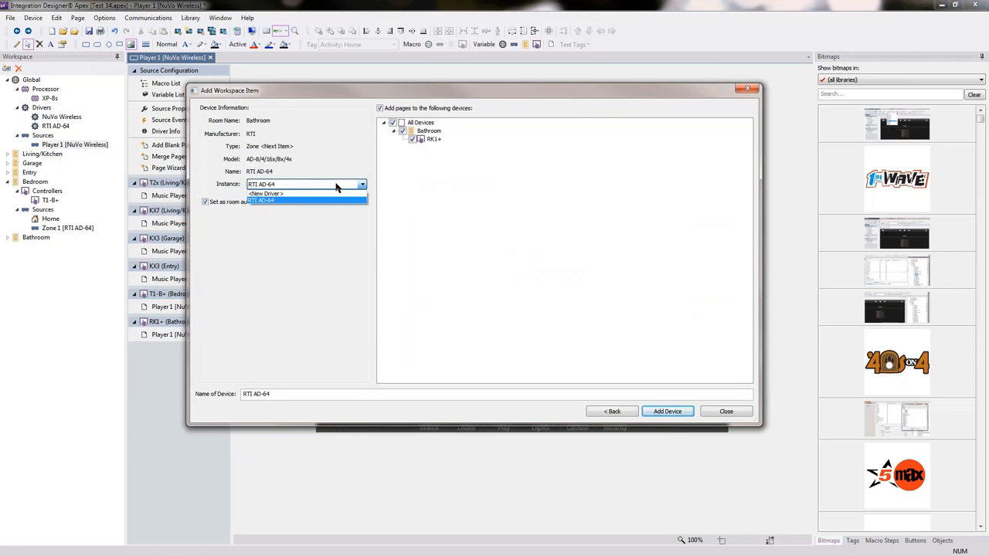
click(261, 201)
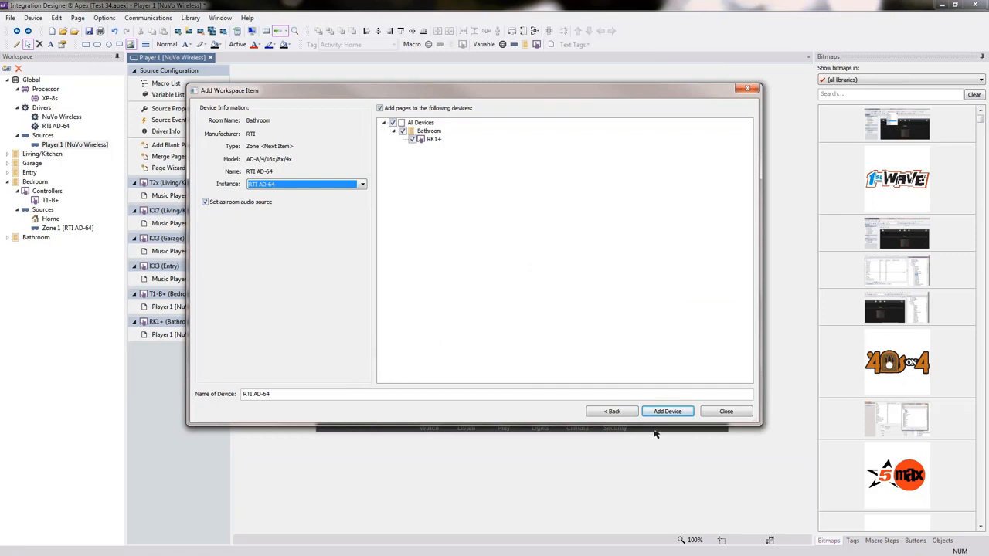
click(676, 411)
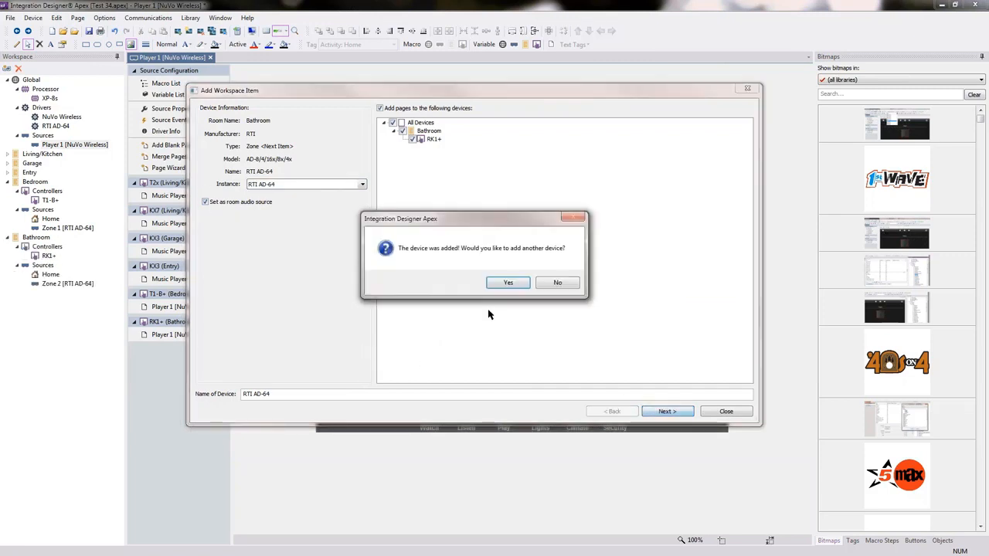
click(508, 283)
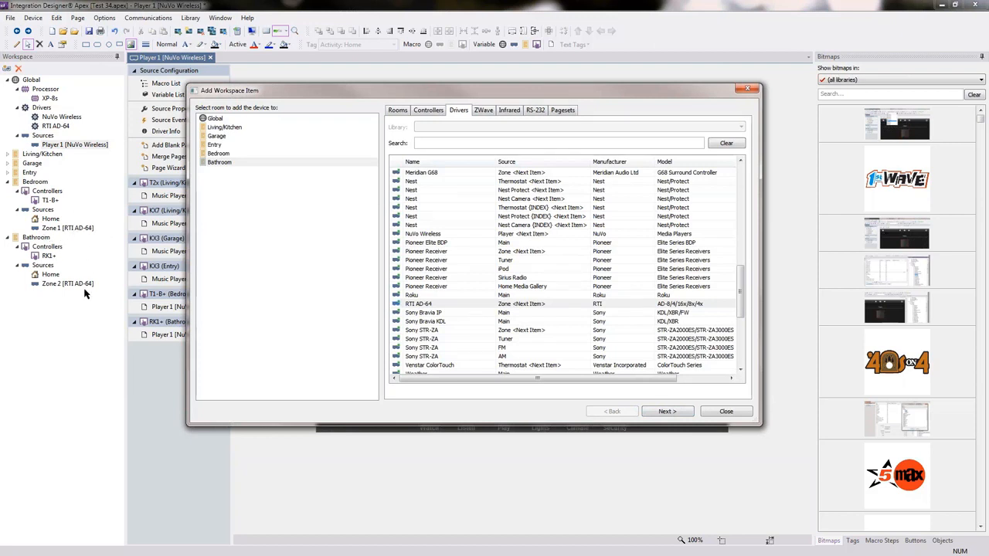
Step: Add an RTI AD-64 zone to the Living/Kitchen with the existing driver instance, and continue with another device
click(238, 129)
click(510, 306)
click(677, 413)
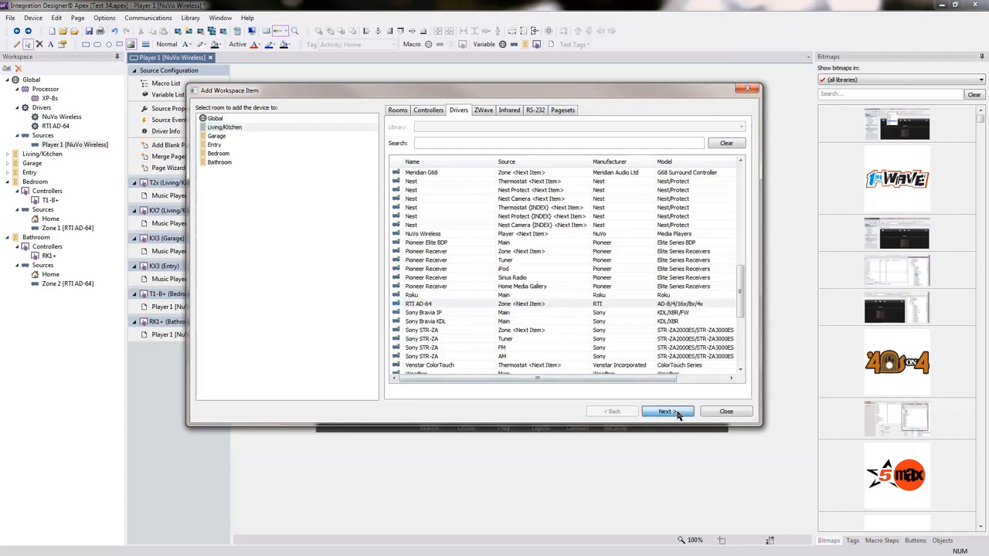
click(664, 411)
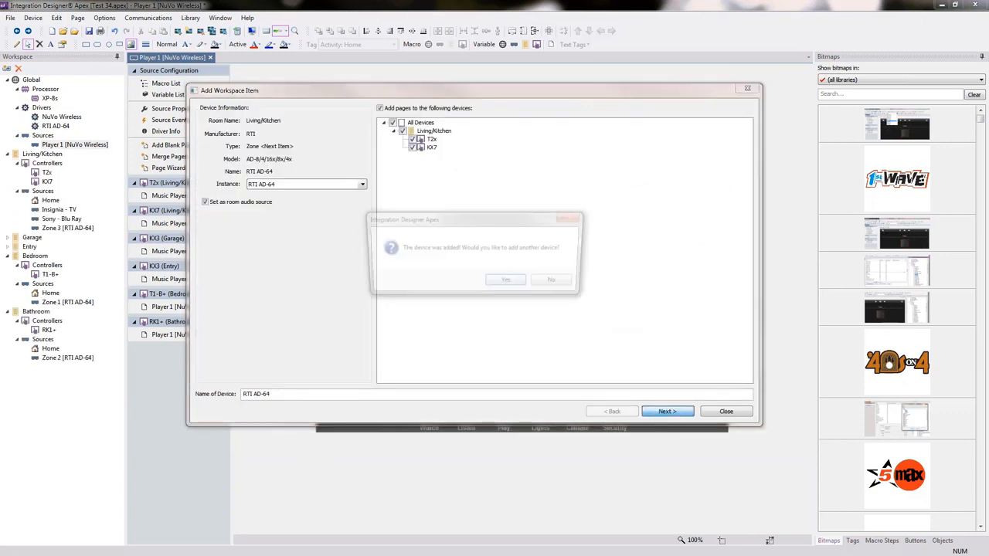
click(510, 283)
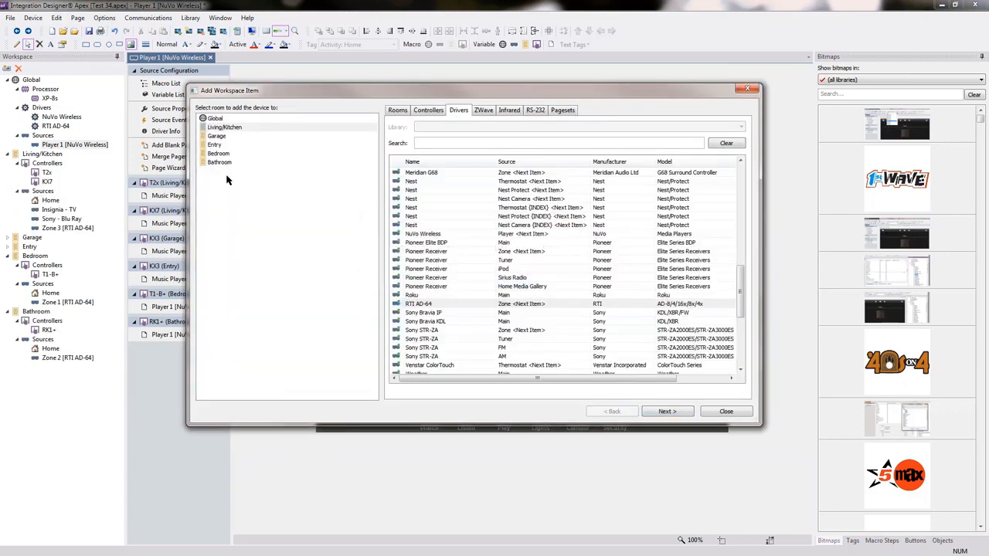
Step: Add an RTI AD-64 zone to the Garage with the existing driver instance and finish adding devices
click(216, 137)
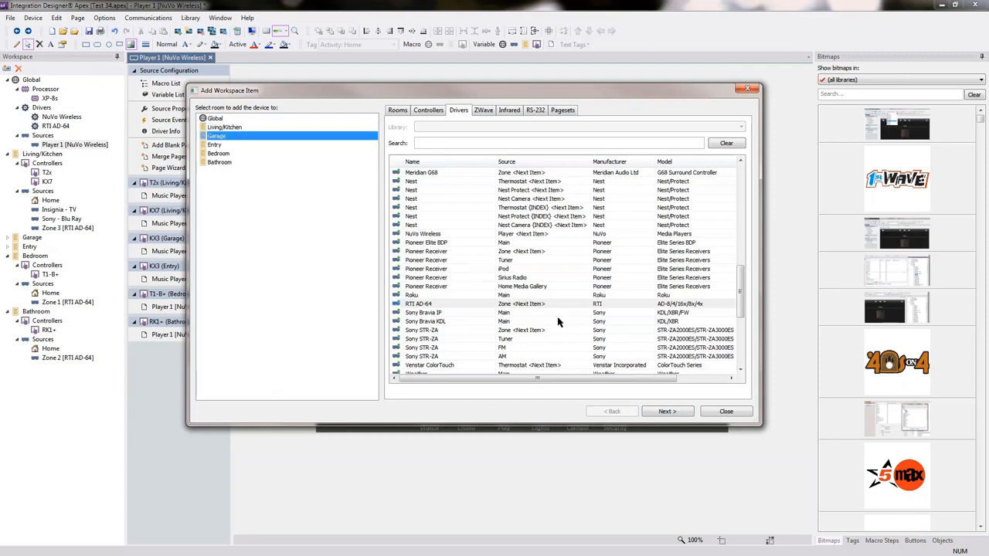
click(516, 306)
click(667, 411)
click(666, 411)
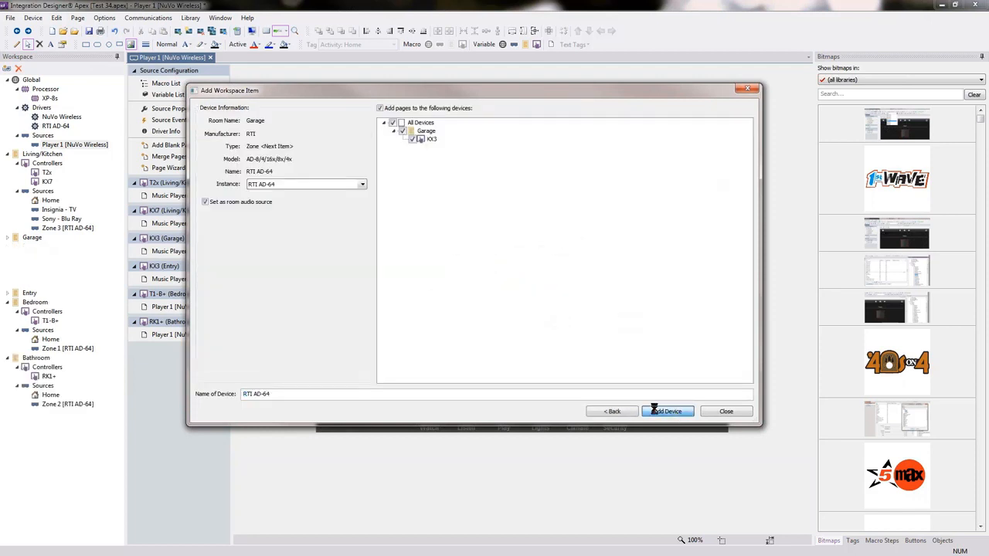
click(561, 284)
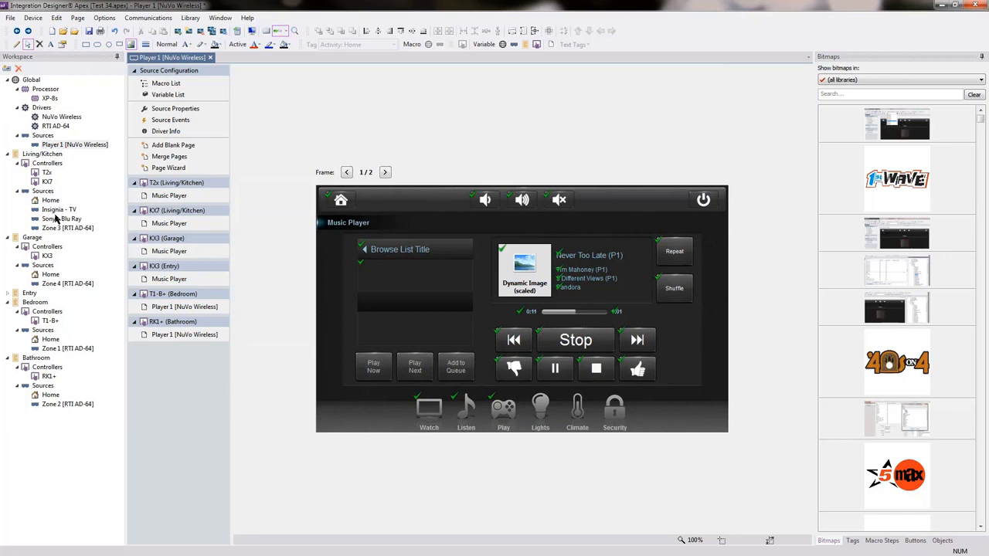
Step: View the Living/Kitchen room macro behind the Volume Up button on the KX7 Home - Watch page
click(48, 126)
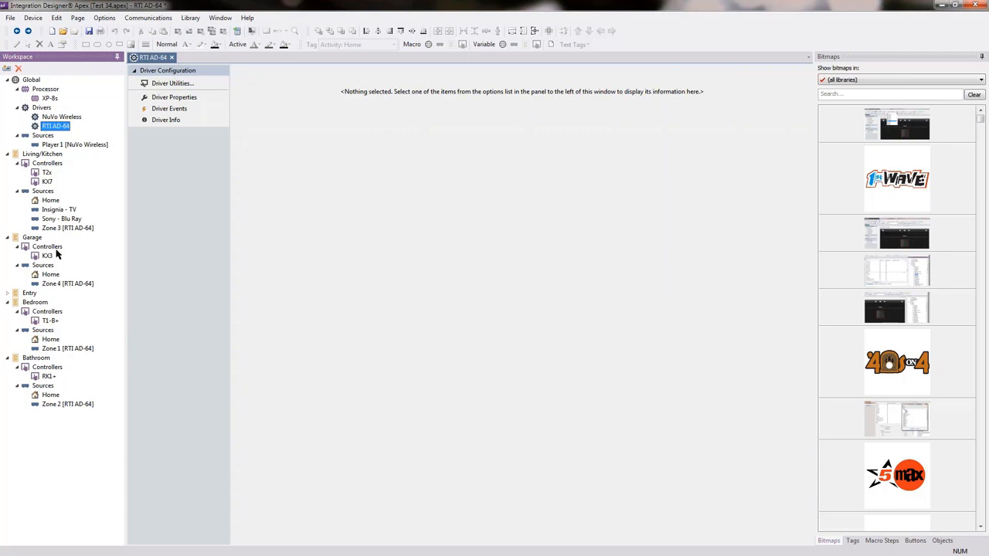
click(50, 200)
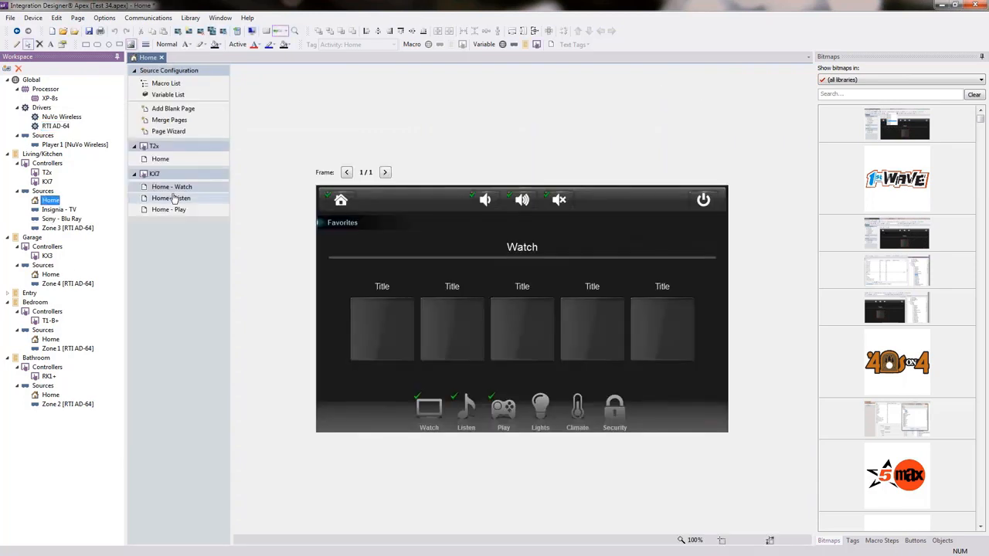
click(523, 202)
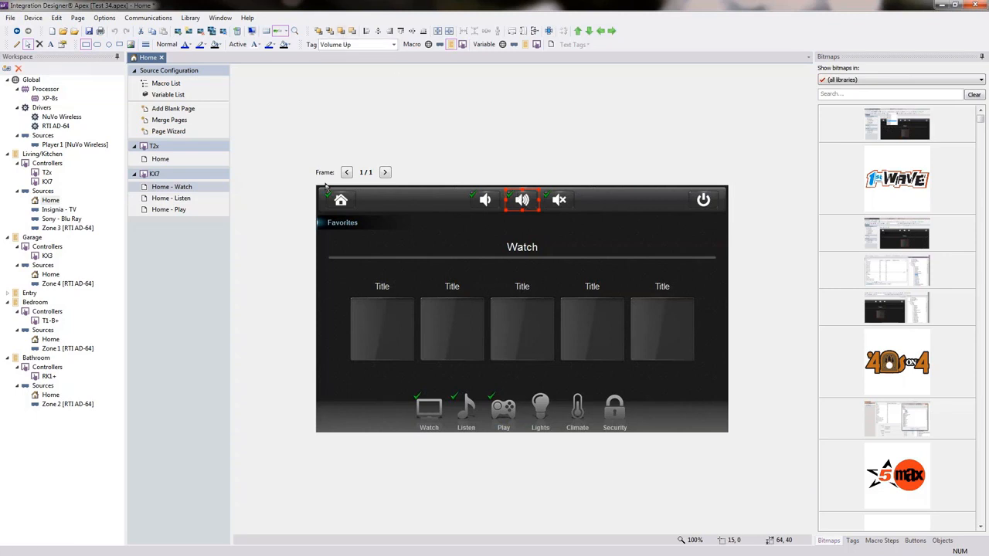
click(452, 44)
click(451, 44)
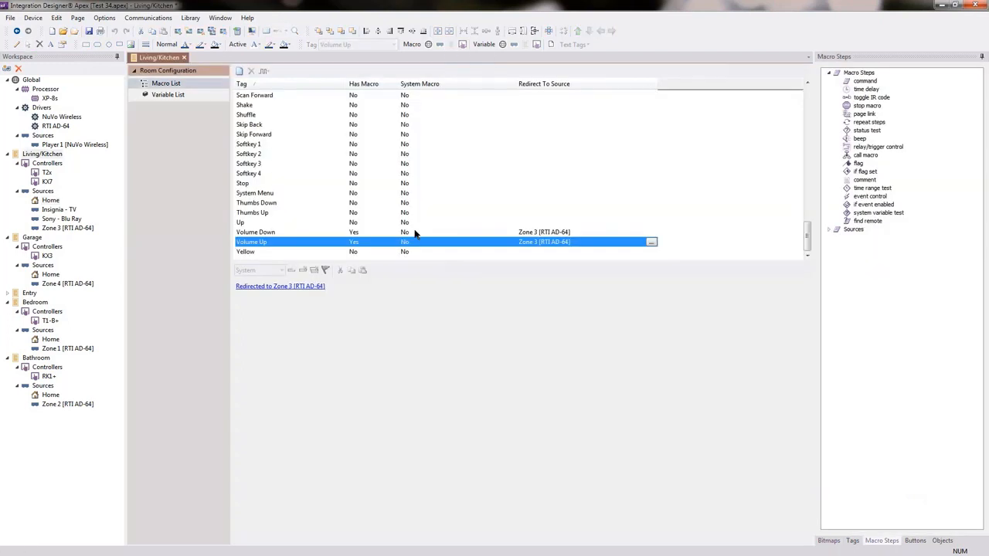
Step: Review the macro types priority pyramid in the workbook PDF and follow the Volume Up macro's redirect to its audio zone source
click(279, 285)
key(alt+Tab)
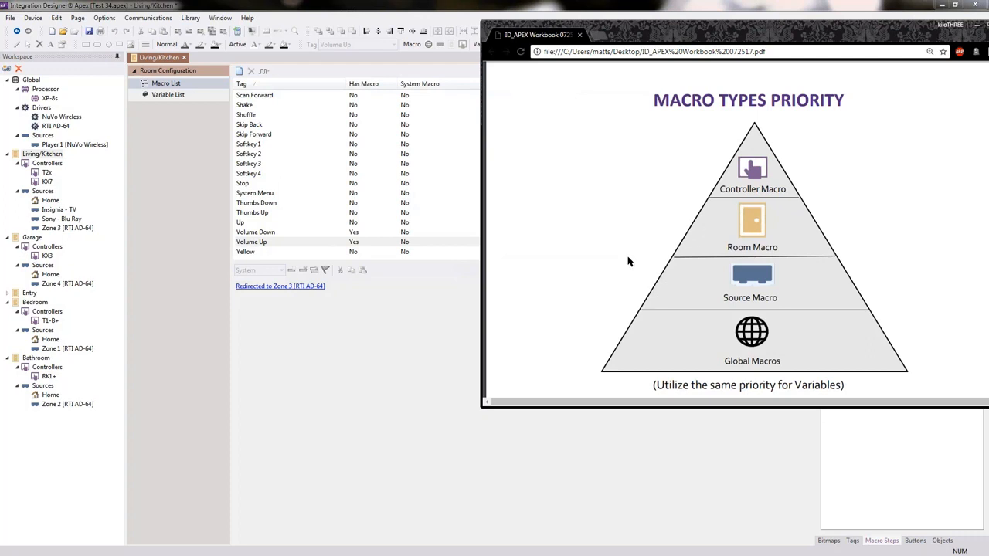
click(450, 6)
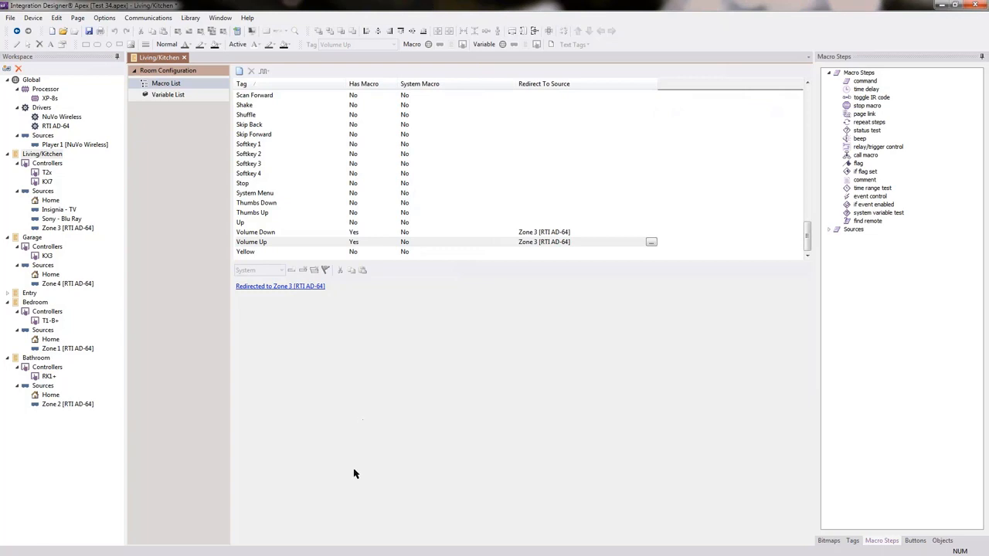
click(272, 289)
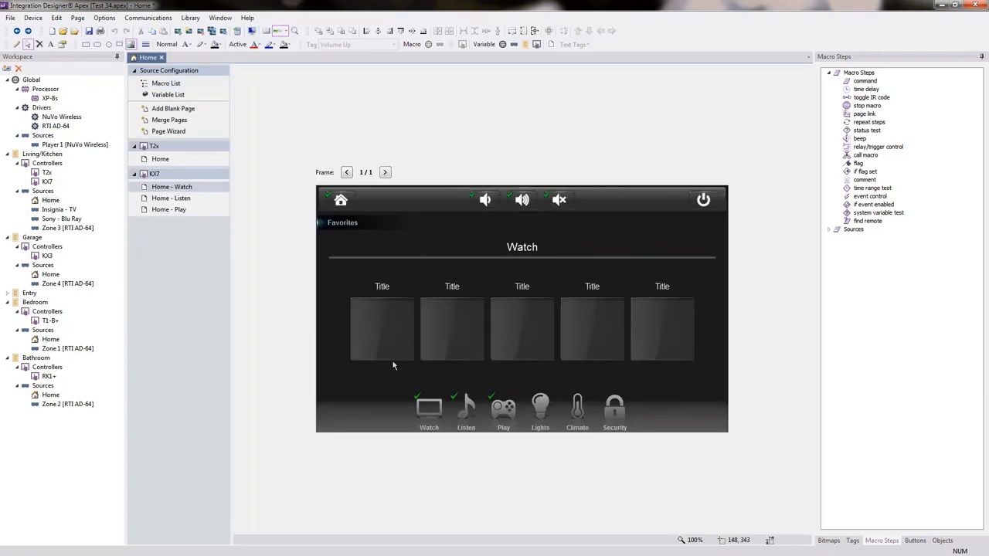
Step: View the Volume Down button's room macro from the Home - Watch page and follow its redirect to the zone source
click(484, 199)
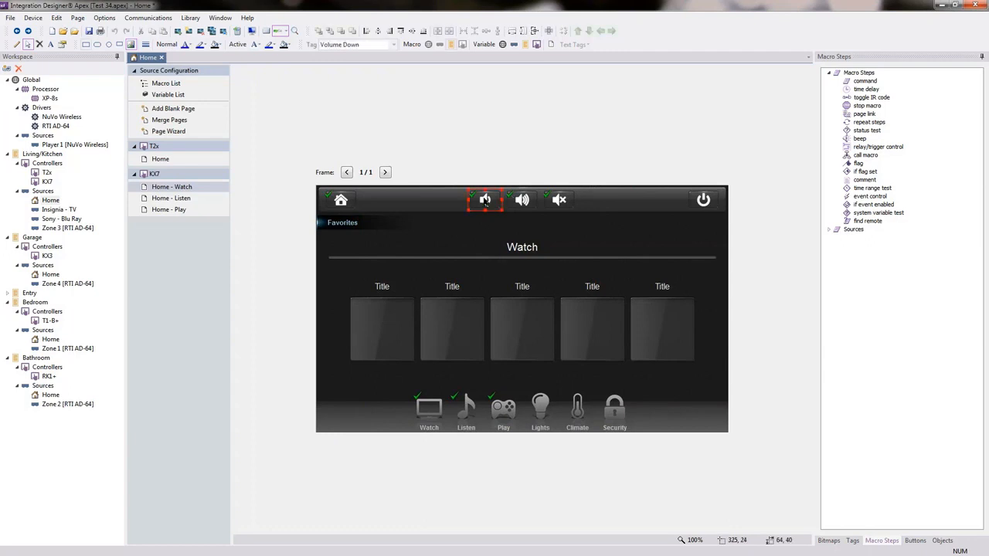
click(452, 46)
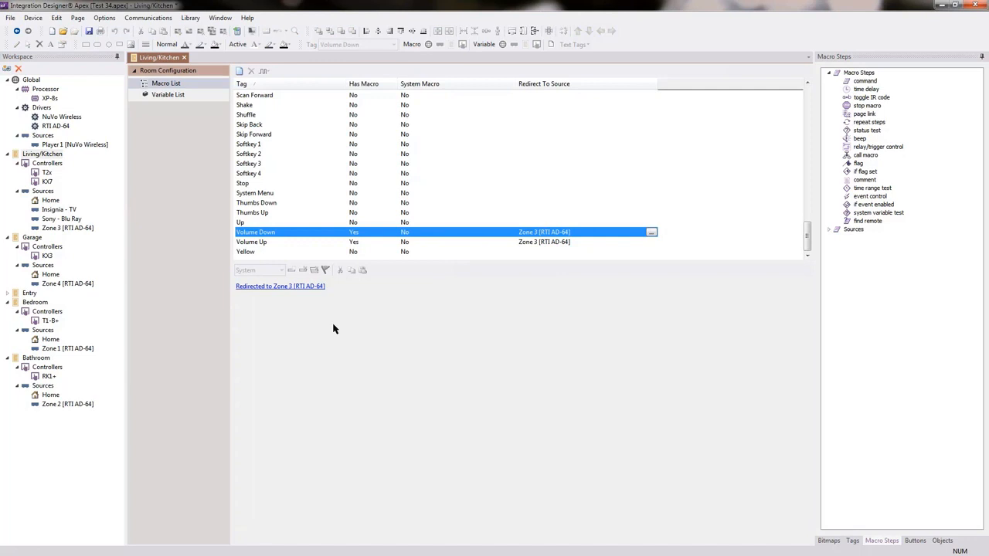
click(283, 286)
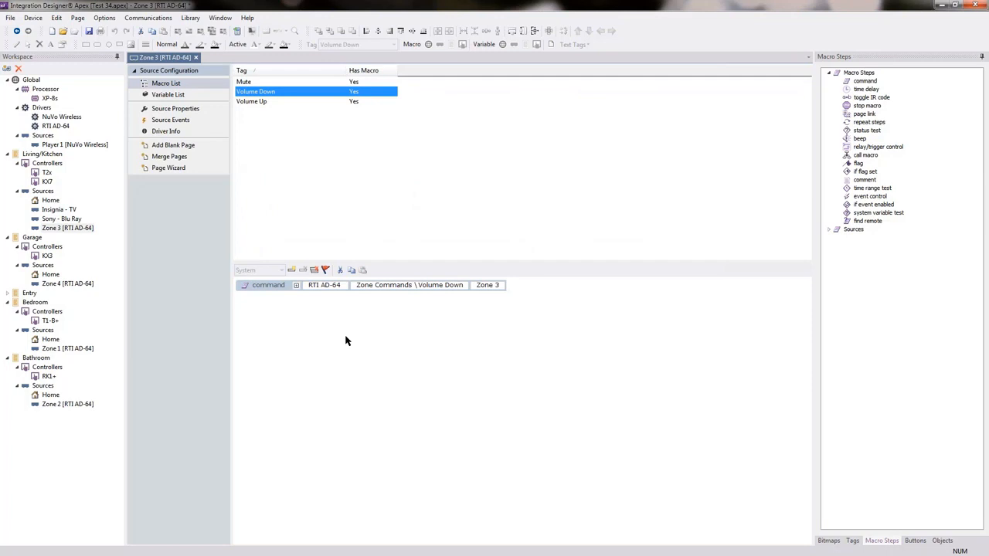
Step: Open the Living/Kitchen room macro behind the Volume Up button on the KX7 Home - Watch page and set its redirect source to <None>
key(alt+Left)
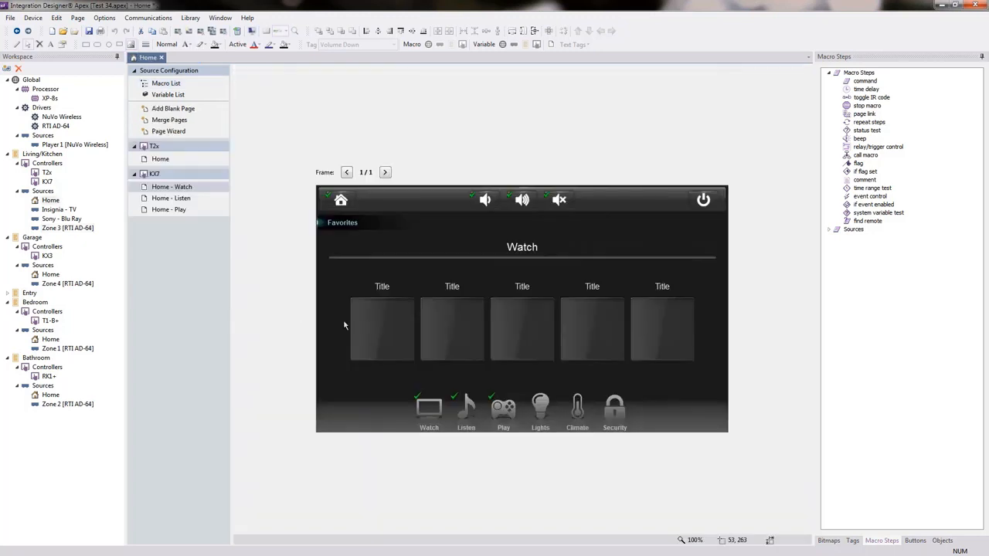
click(521, 201)
click(462, 44)
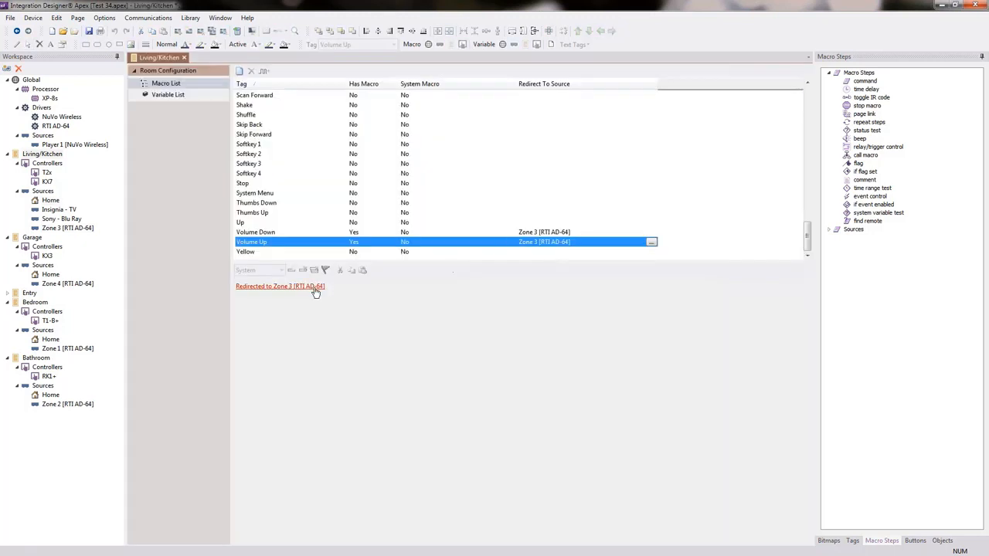
click(652, 242)
click(554, 276)
click(486, 288)
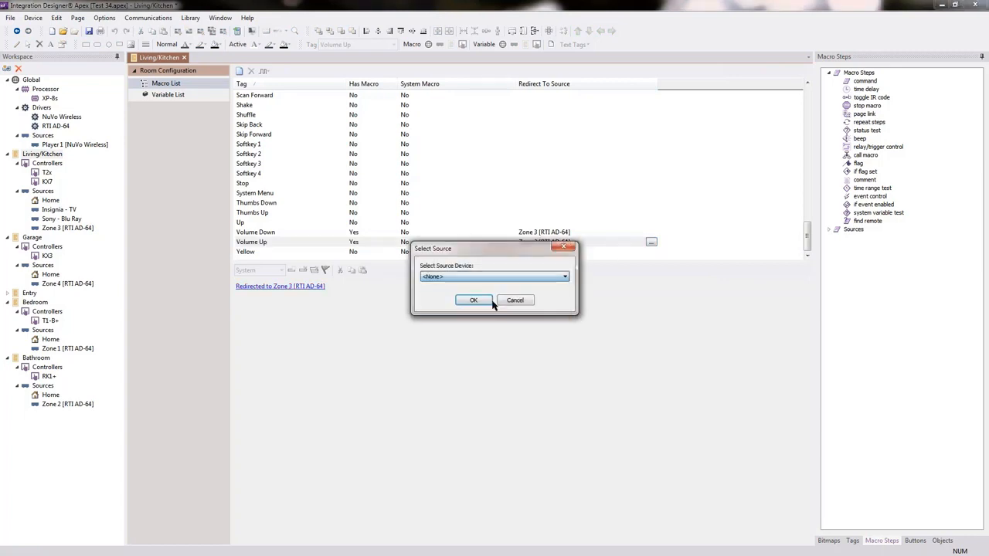
click(474, 300)
Step: Add the RTI AD-64 Volume Up zone command to the Living/Kitchen Volume Up room macro and set its zone to Zone 3
click(829, 229)
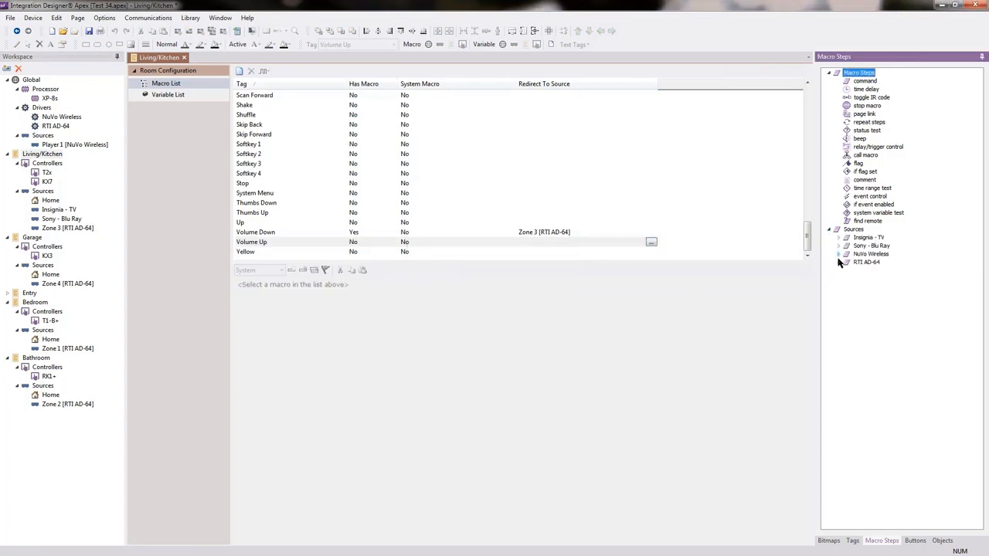
click(839, 262)
click(848, 279)
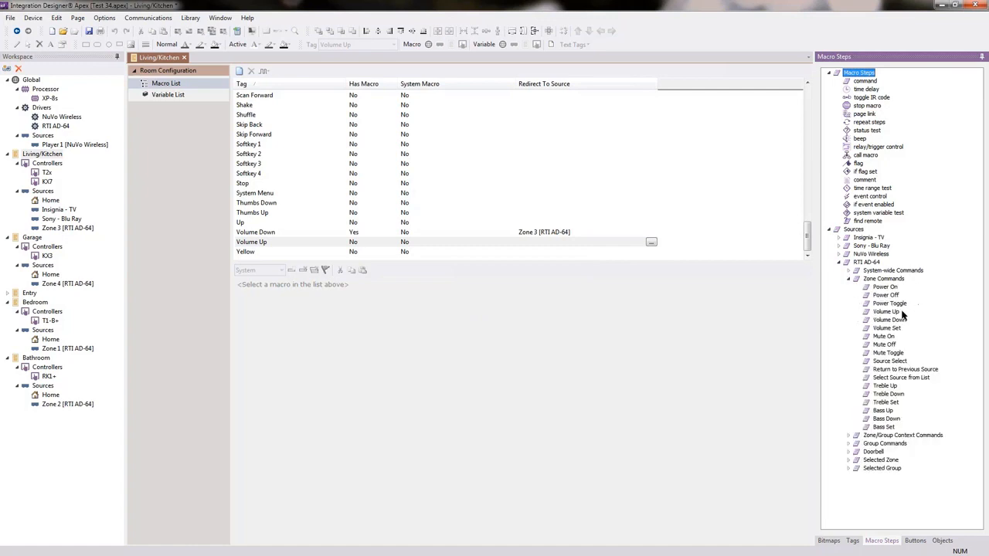
drag(886, 311, 347, 285)
click(485, 285)
click(494, 299)
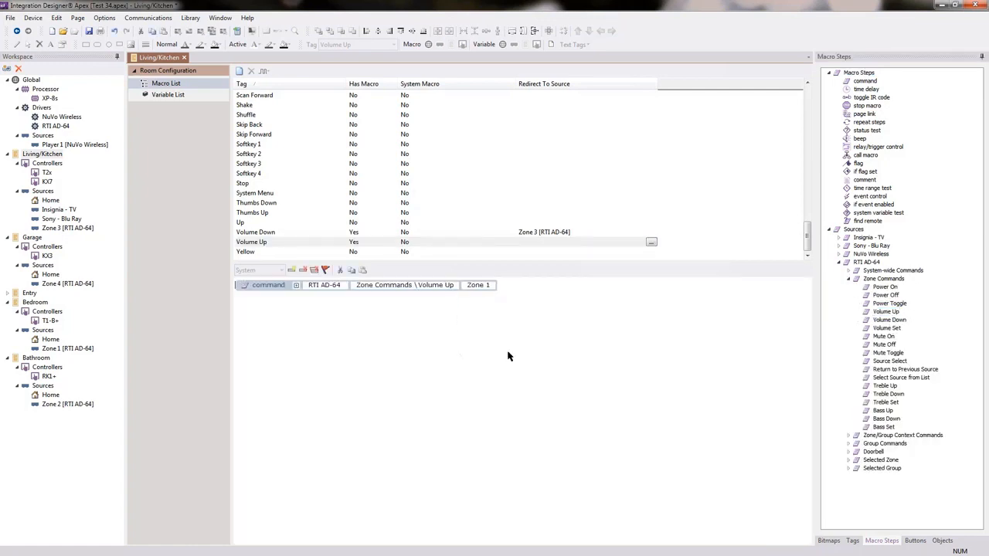
click(487, 286)
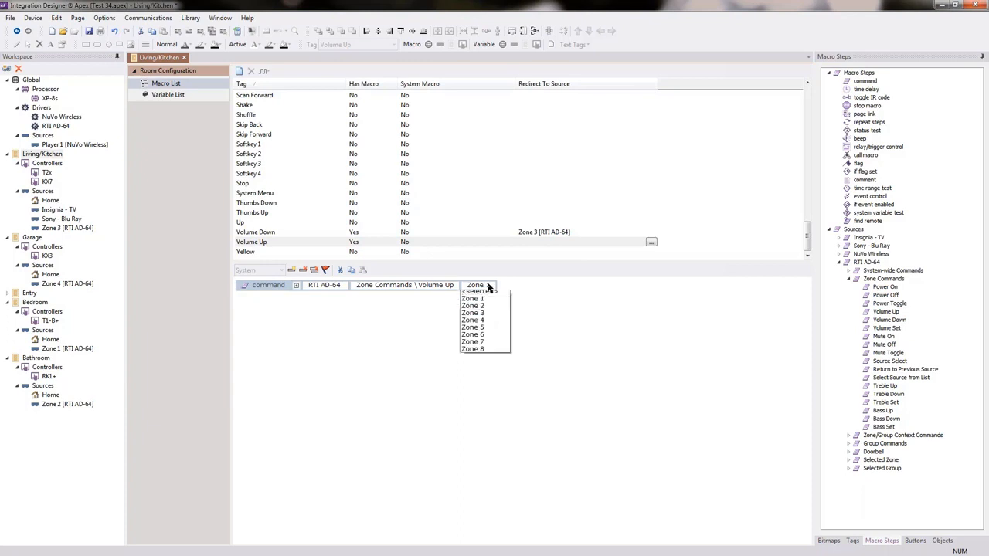
click(474, 313)
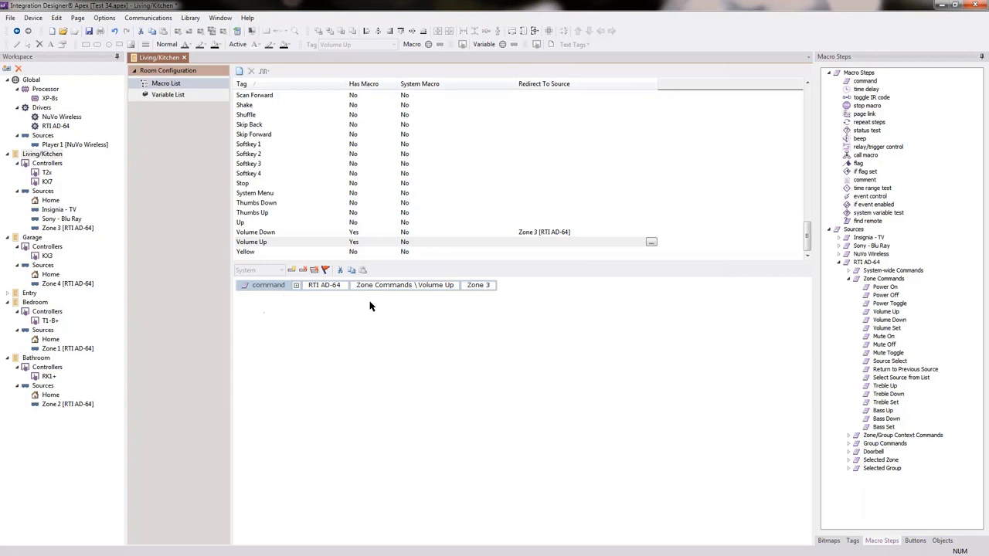